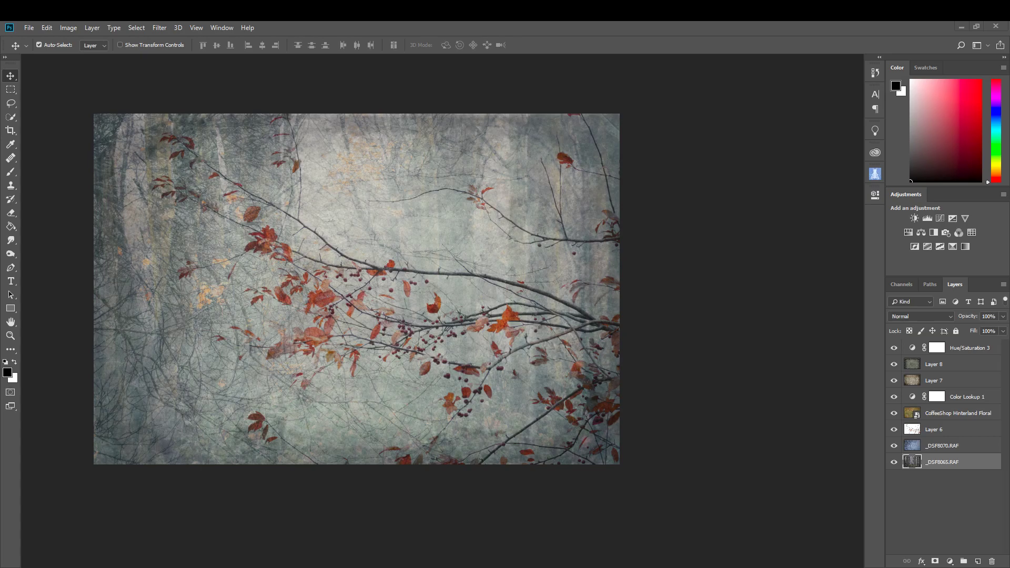
Hide every layer above _DSF8065.RAF and toggle the _DSF8070.RAF layer, leaving it shown, to compare the blend
{"action": "left_click_drag", "start_coordinate": [894, 349], "coordinate": [894, 448]}
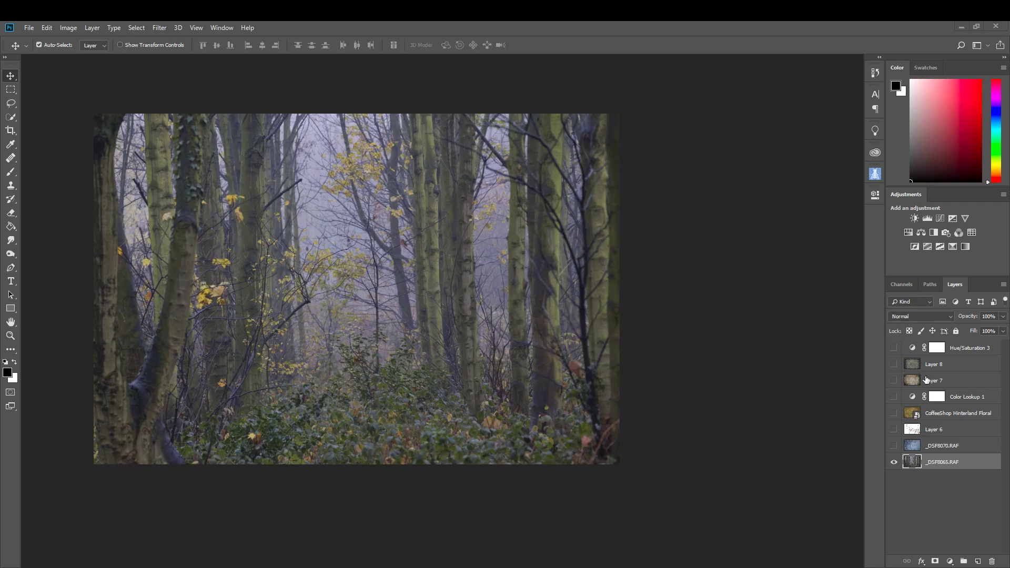
{"action": "left_click", "coordinate": [894, 446]}
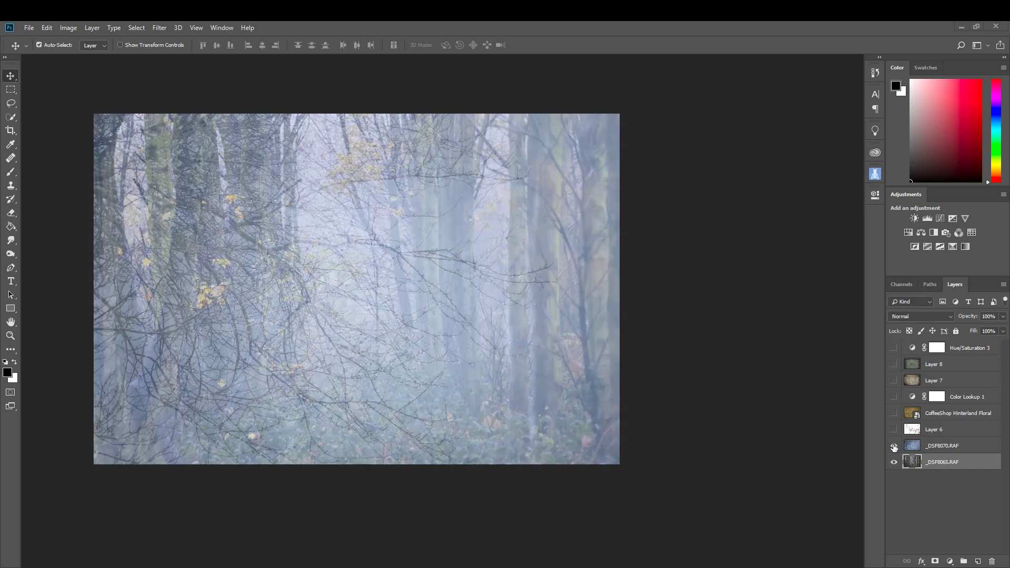
{"action": "left_click", "coordinate": [894, 446]}
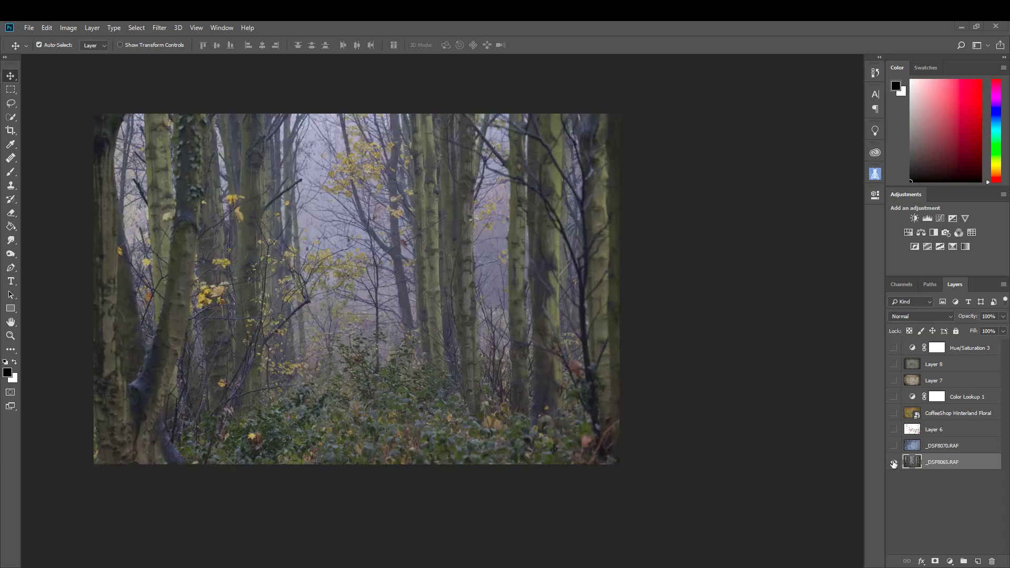
{"action": "left_click", "coordinate": [894, 446]}
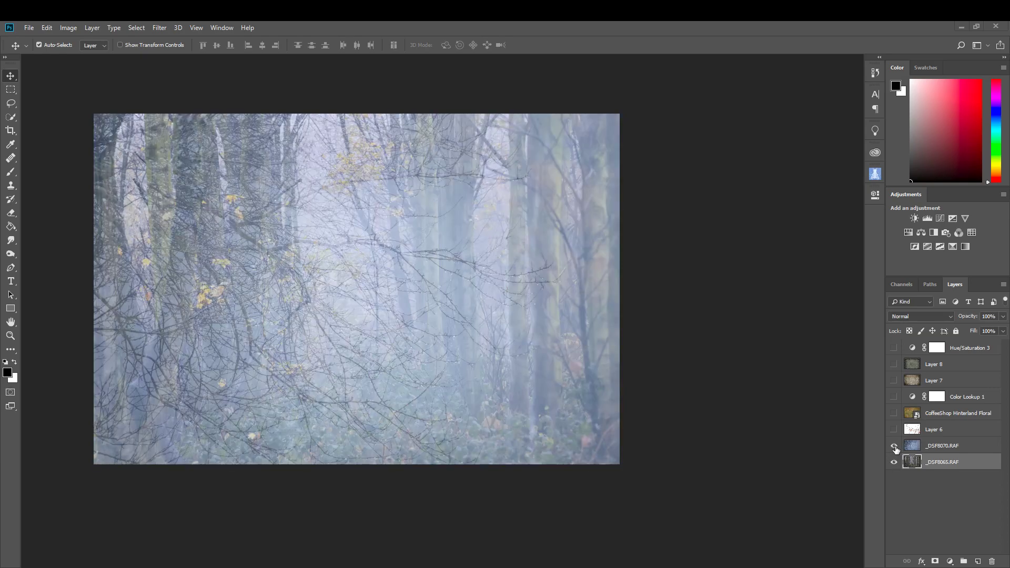
Select the _DSF8070.RAF layer and compare the image with the _DSF8065.RAF layer hidden and shown
{"action": "left_click", "coordinate": [937, 447]}
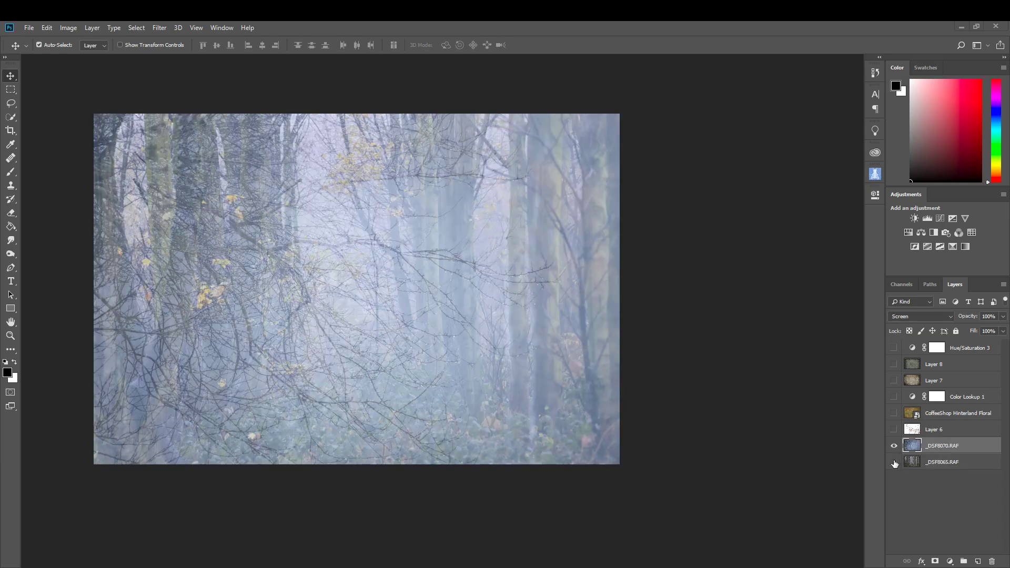
{"action": "left_click", "coordinate": [894, 462]}
{"action": "left_click", "coordinate": [893, 462]}
Try the Normal blend mode on the _DSF8070.RAF layer, undo it back to Screen, and toggle the layer's visibility to compare
{"action": "left_click", "coordinate": [923, 317]}
{"action": "left_click", "coordinate": [899, 326]}
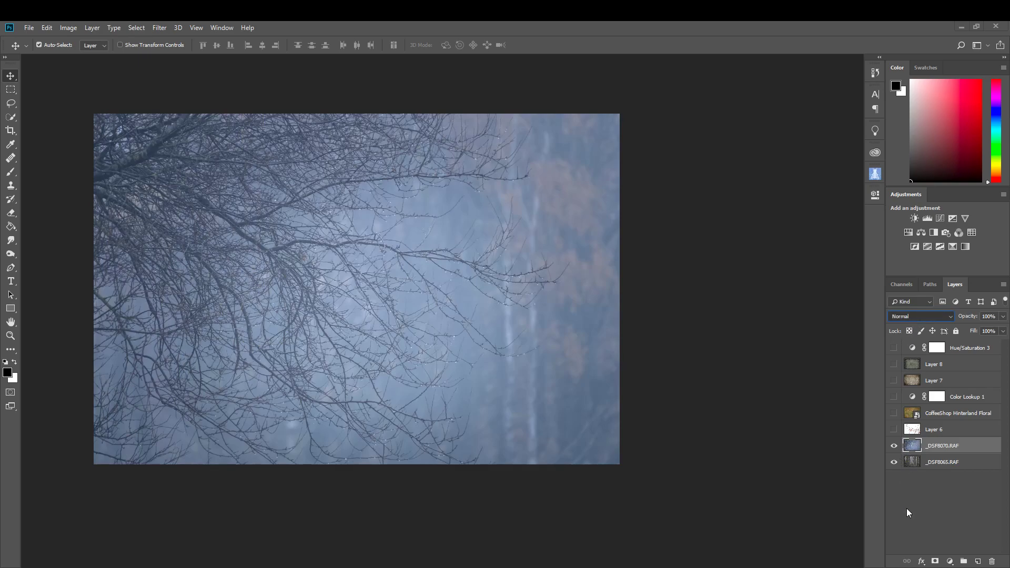
{"action": "key", "text": "ctrl+z"}
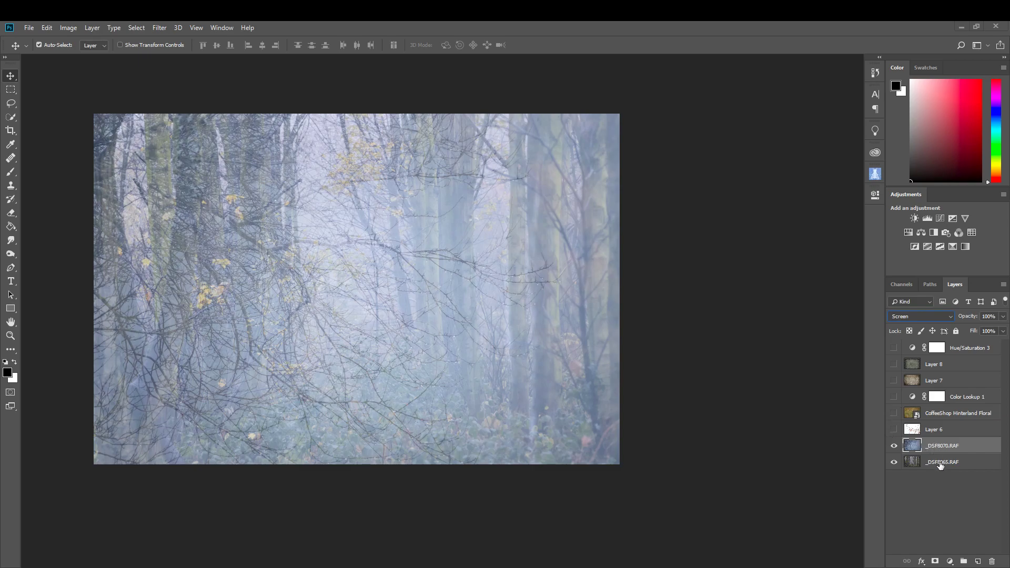
{"action": "left_click", "coordinate": [894, 447]}
{"action": "left_click", "coordinate": [894, 446]}
Reveal Layer 6, CoffeeShop Hinterland Floral and Color Lookup 1 one after another, selecting each to check its blend mode and opacity
{"action": "left_click", "coordinate": [941, 430]}
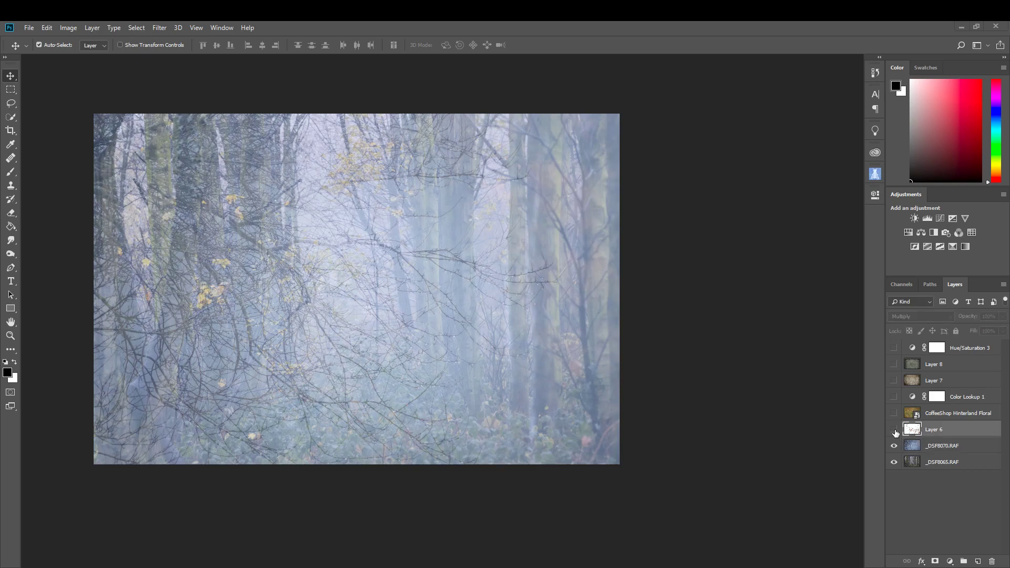
{"action": "left_click", "coordinate": [893, 430]}
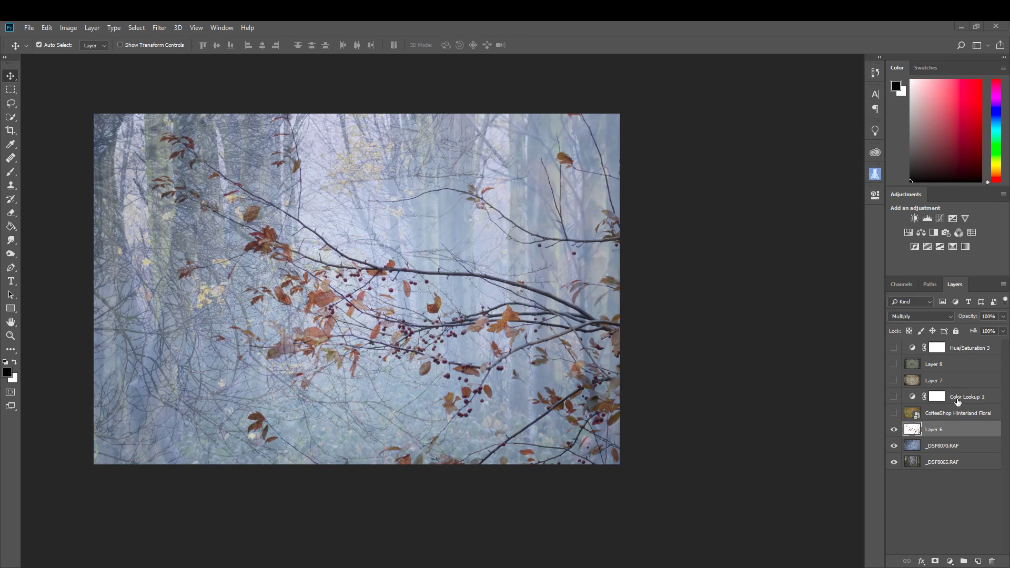
{"action": "left_click", "coordinate": [894, 415]}
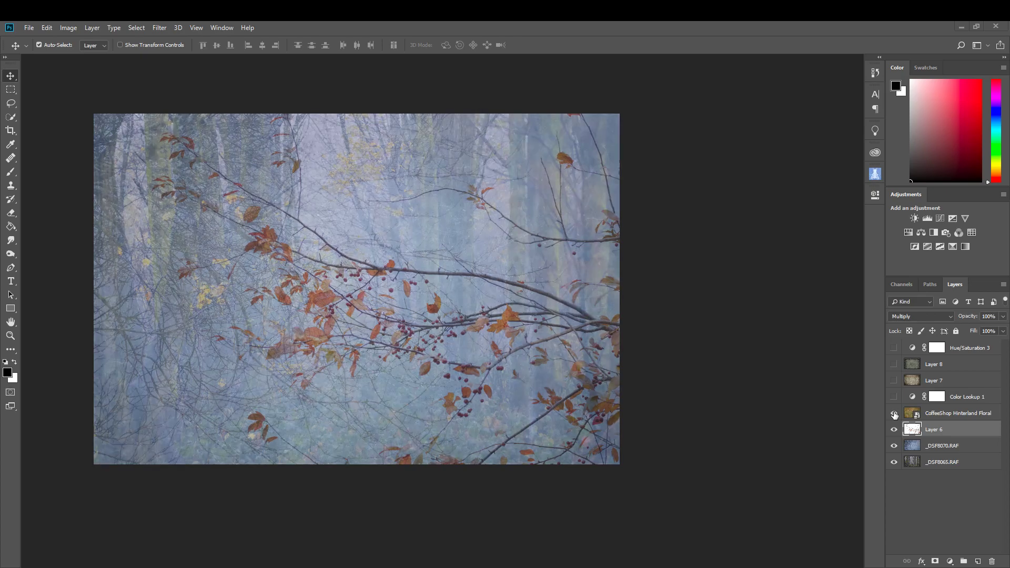
{"action": "left_click", "coordinate": [962, 414]}
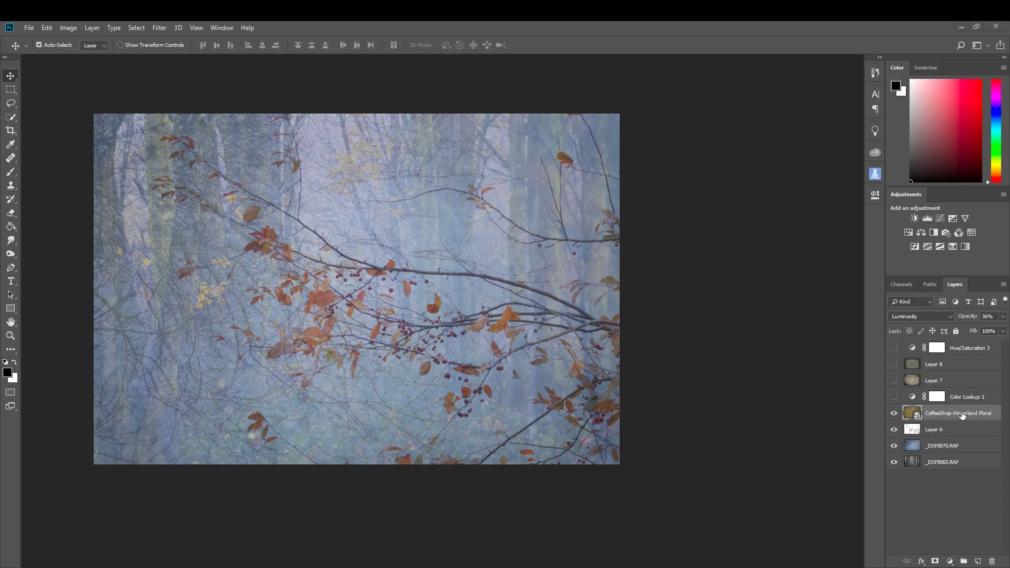
{"action": "left_click", "coordinate": [893, 397]}
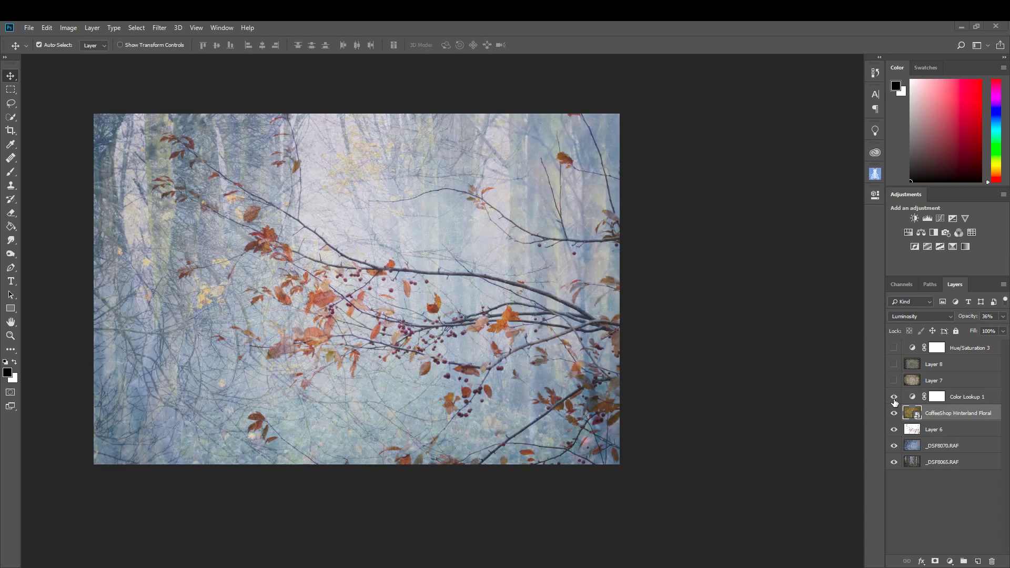
{"action": "left_click", "coordinate": [970, 398]}
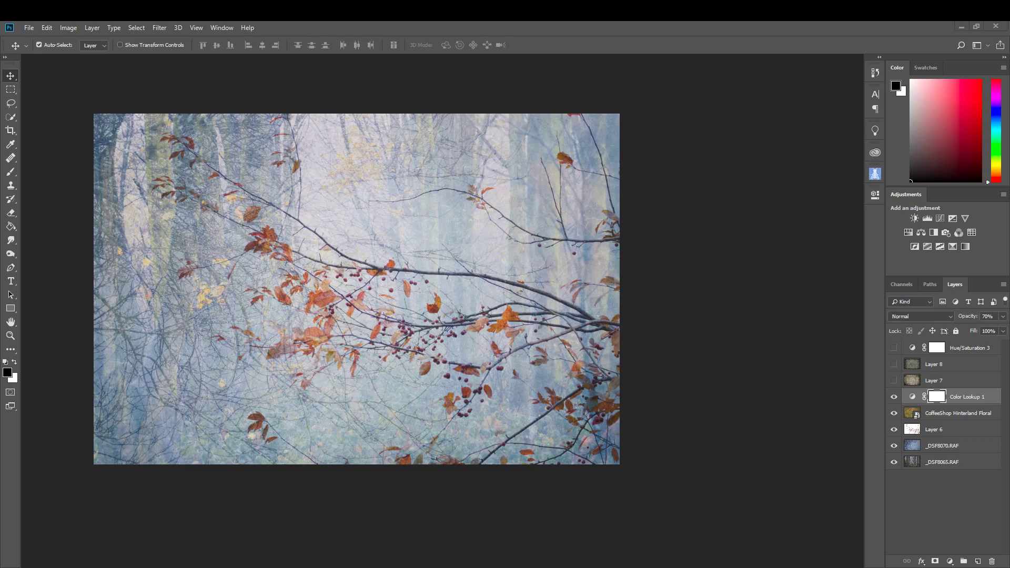
Add a Color Lookup adjustment layer above Color Lookup 1 and delete it again
{"action": "left_click", "coordinate": [969, 232]}
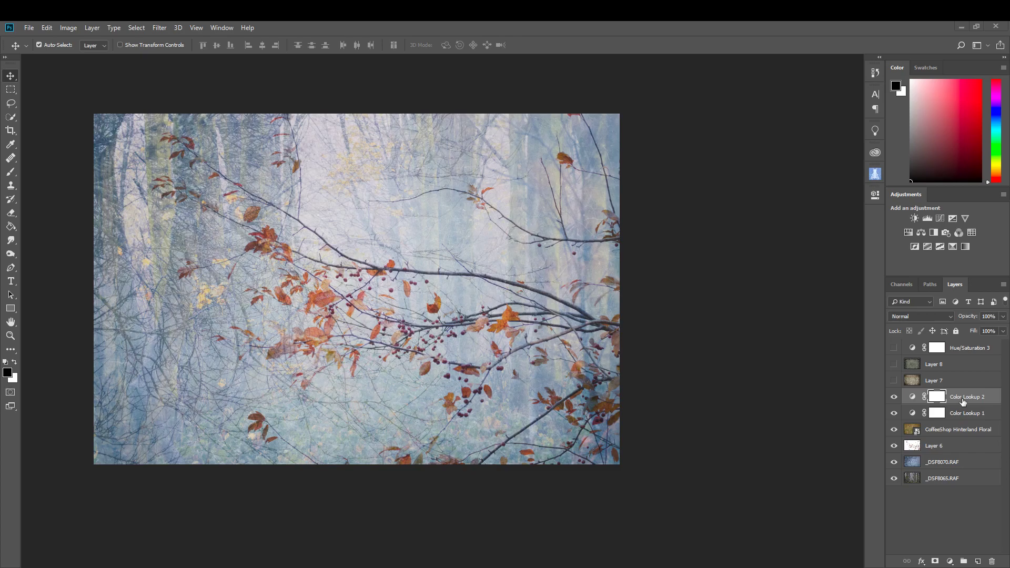
{"action": "left_click", "coordinate": [991, 561]}
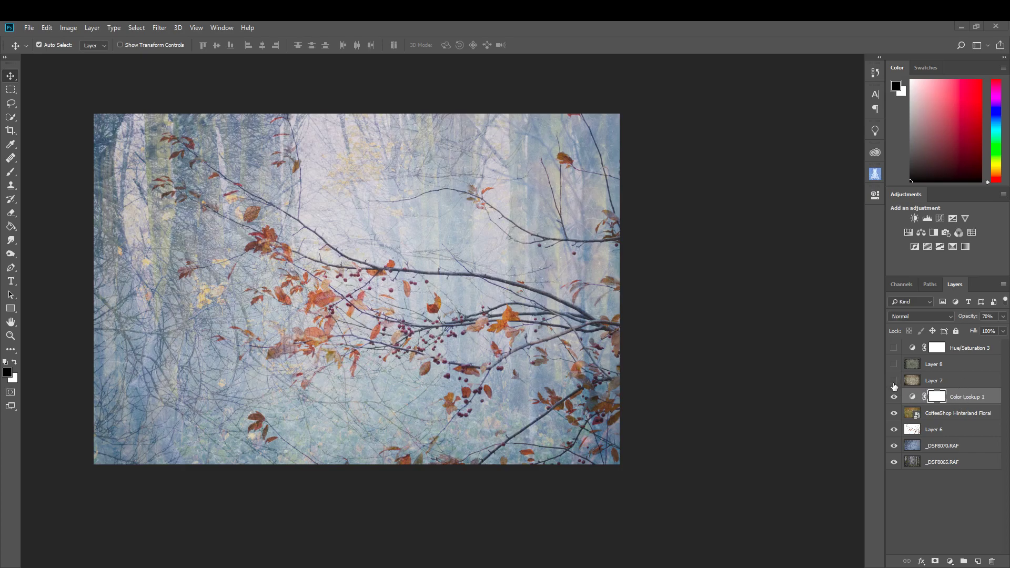
Select Layer 7 and toggle its visibility several times to compare its colour effect, leaving the layer shown
{"action": "left_click", "coordinate": [935, 379]}
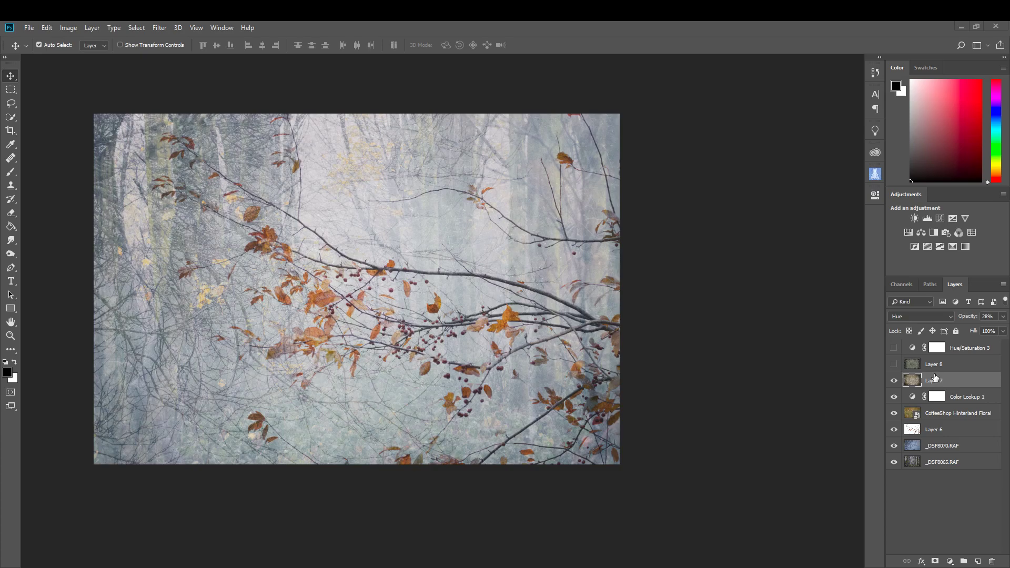
{"action": "left_click", "coordinate": [894, 381]}
{"action": "left_click", "coordinate": [893, 381]}
{"action": "left_click", "coordinate": [893, 381]}
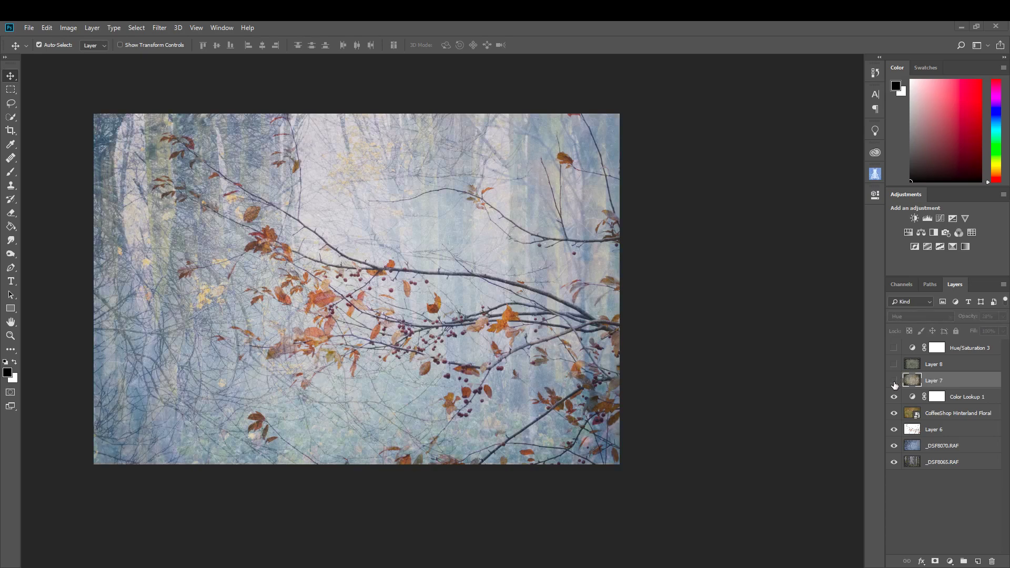
{"action": "left_click", "coordinate": [893, 382]}
{"action": "left_click", "coordinate": [893, 382]}
{"action": "left_click", "coordinate": [893, 381]}
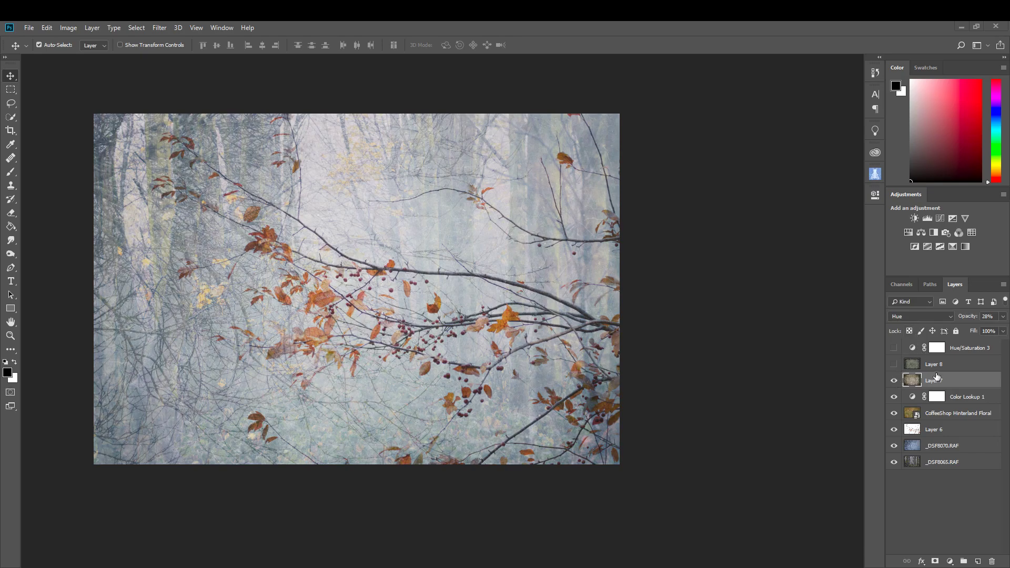
Toggle Layer 8 to compare its texture effect, and select Layer 8 and Layer 7 to inspect their blending settings
{"action": "left_click", "coordinate": [893, 364]}
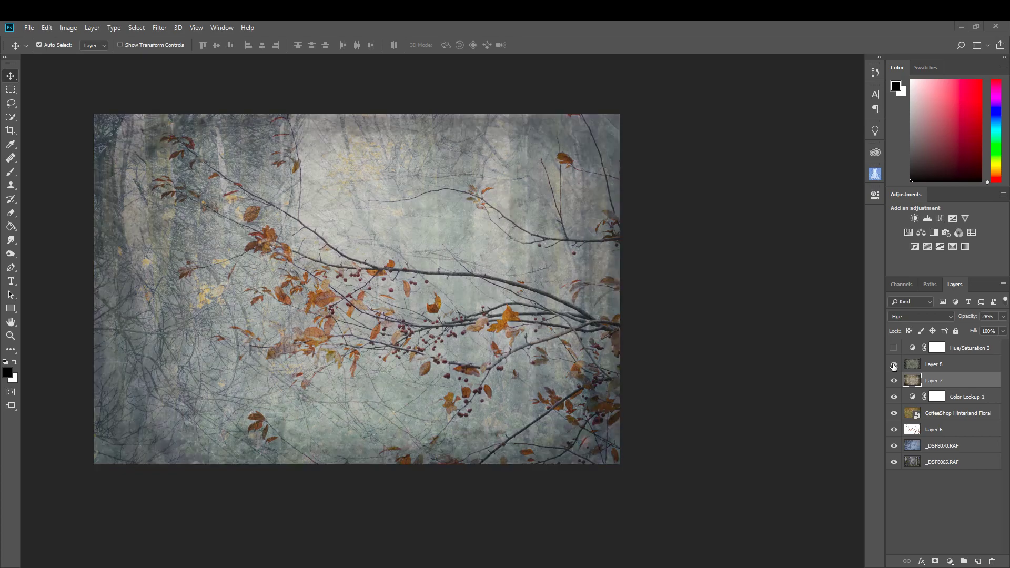
{"action": "left_click", "coordinate": [893, 365]}
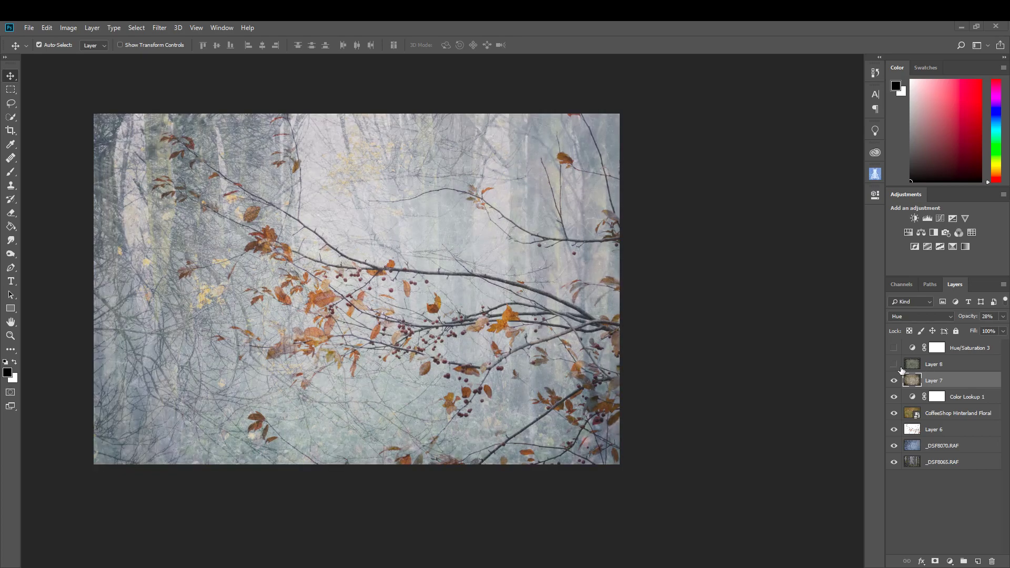
{"action": "left_click", "coordinate": [894, 365]}
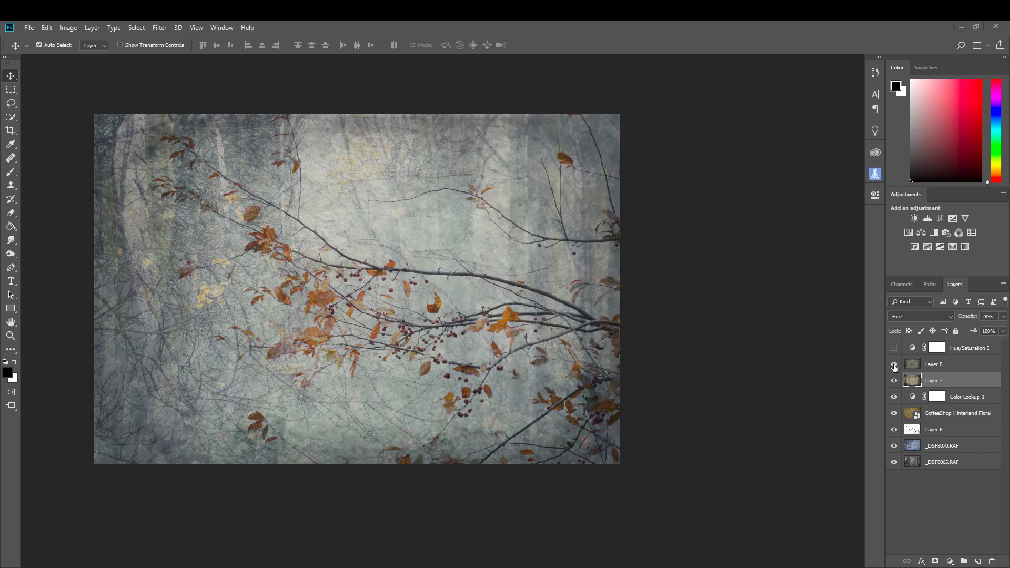
{"action": "left_click", "coordinate": [941, 367]}
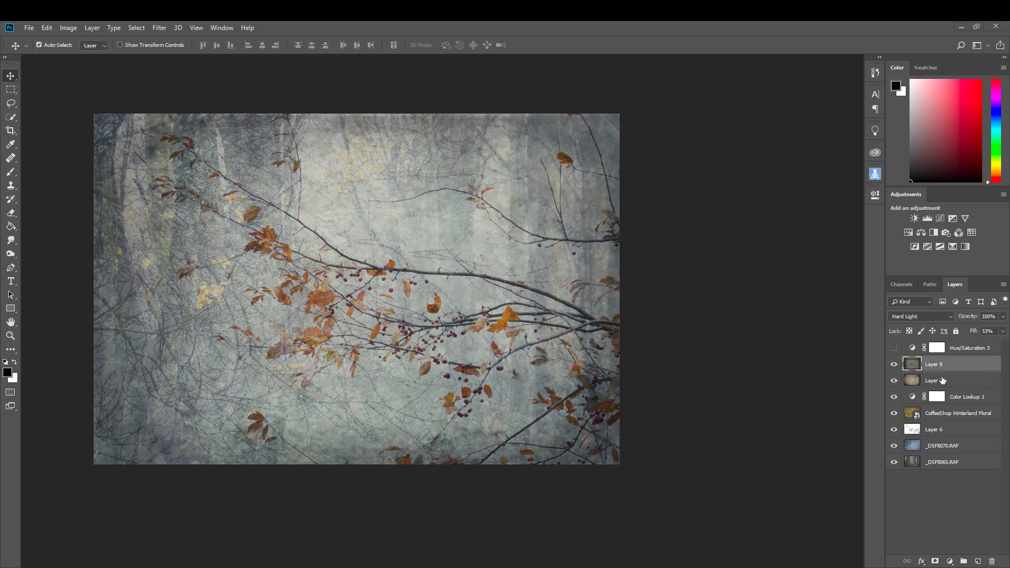
{"action": "left_click", "coordinate": [934, 380]}
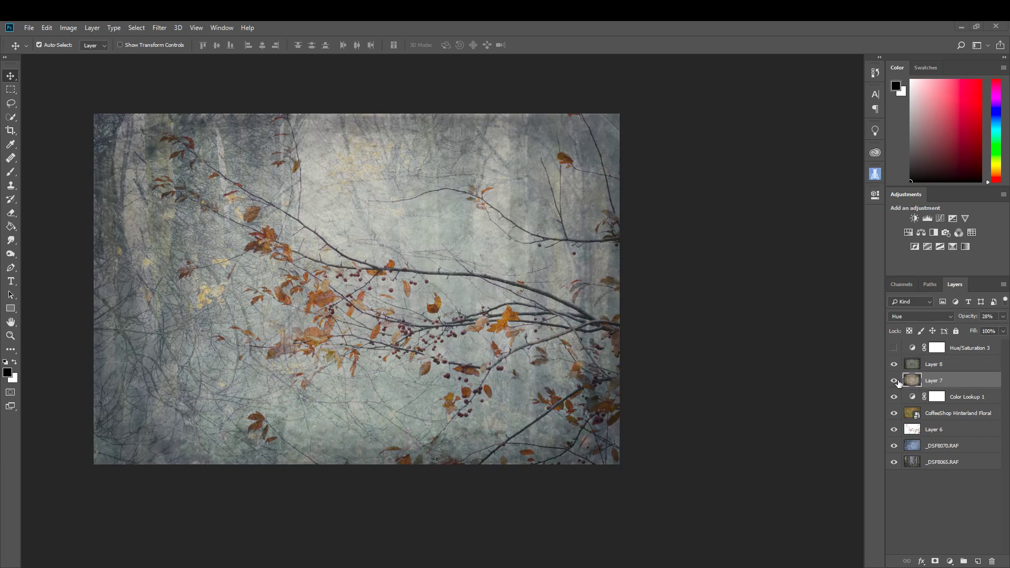
Hide Layer 8, try Layer 7 at 100% opacity, and return its opacity to 28%
{"action": "left_click", "coordinate": [893, 363]}
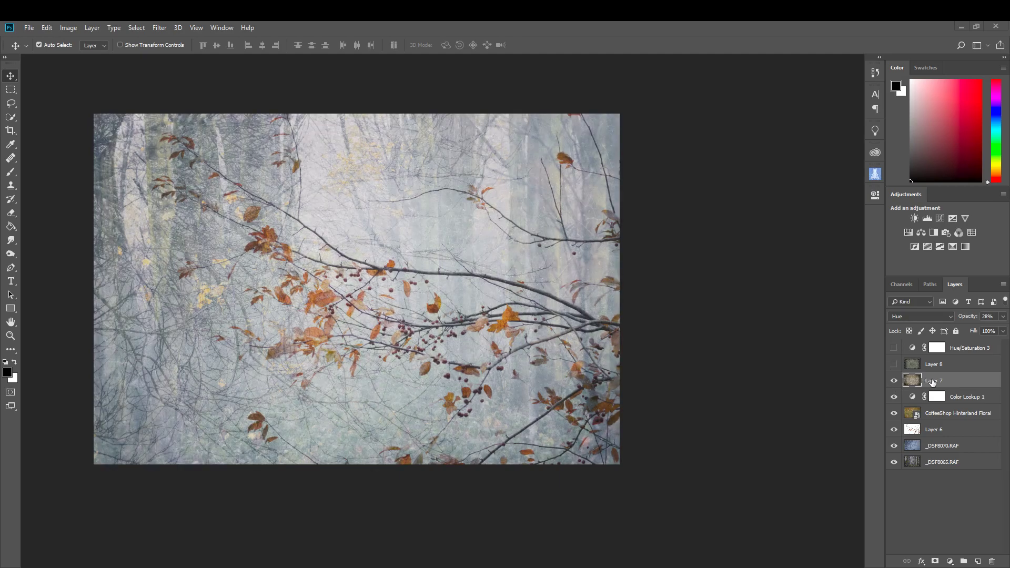
{"action": "left_click", "coordinate": [1003, 317]}
{"action": "left_click_drag", "start_coordinate": [967, 329], "coordinate": [1009, 339]}
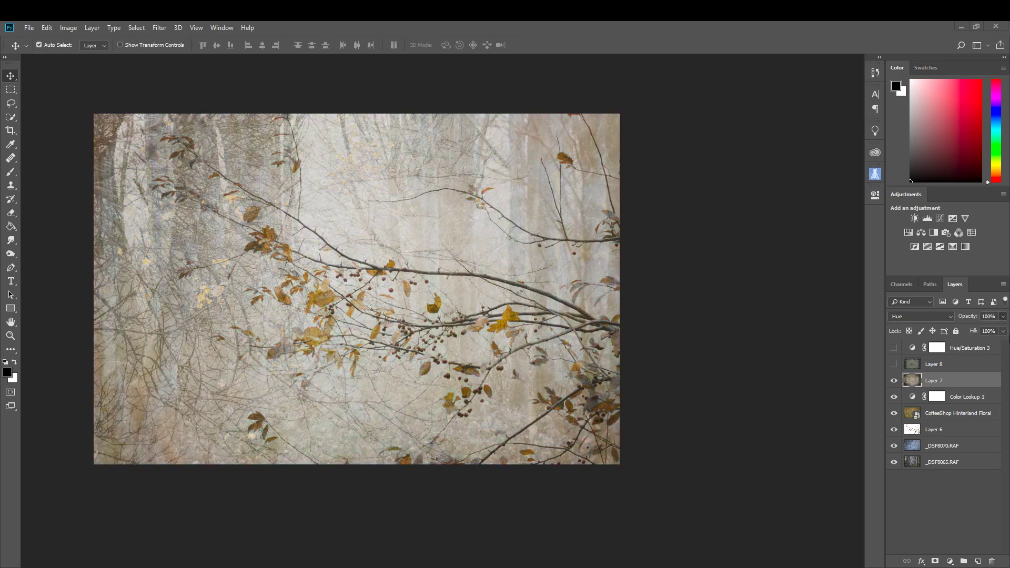
{"action": "left_click_drag", "start_coordinate": [1007, 339], "coordinate": [989, 337]}
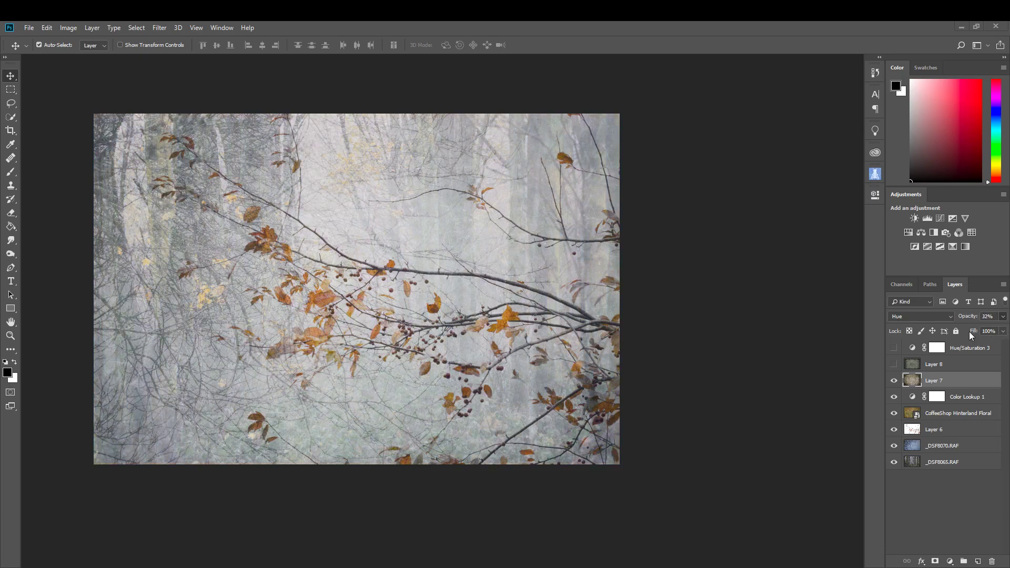
Select Layer 8 and switch it on and off again while checking the settings of Layers 7 and 8
{"action": "left_click", "coordinate": [951, 365]}
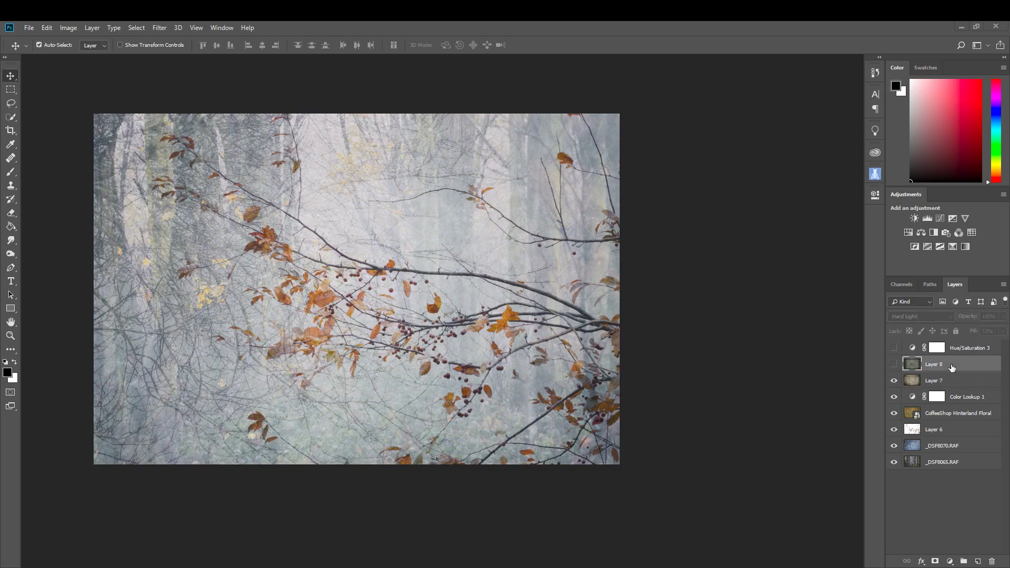
{"action": "left_click", "coordinate": [893, 364]}
{"action": "left_click", "coordinate": [939, 380]}
{"action": "left_click", "coordinate": [939, 368]}
{"action": "left_click", "coordinate": [893, 364]}
Try the Normal blend mode on Layer 7 and undo it back to Hue
{"action": "left_click", "coordinate": [948, 381]}
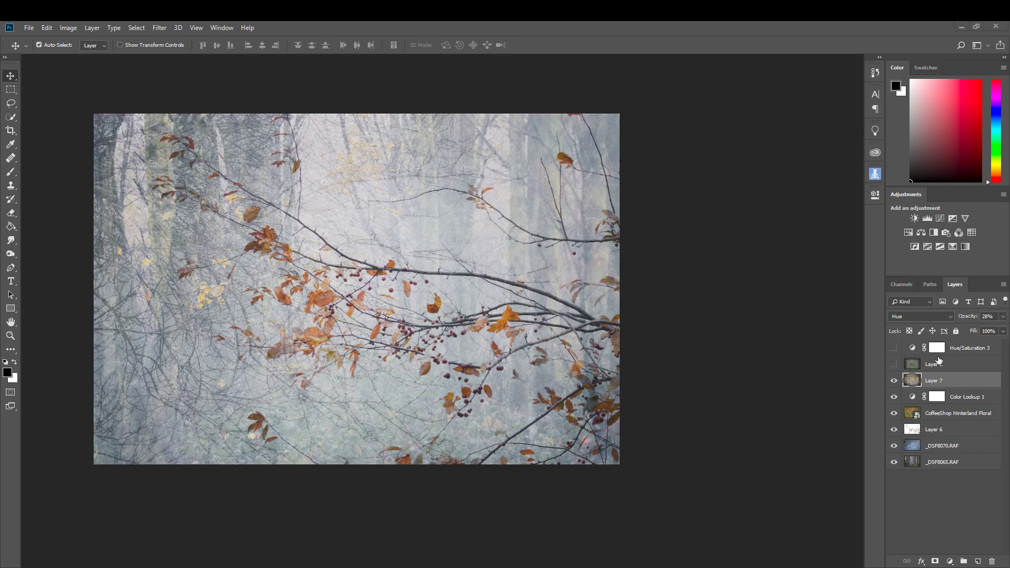
{"action": "left_click", "coordinate": [905, 323]}
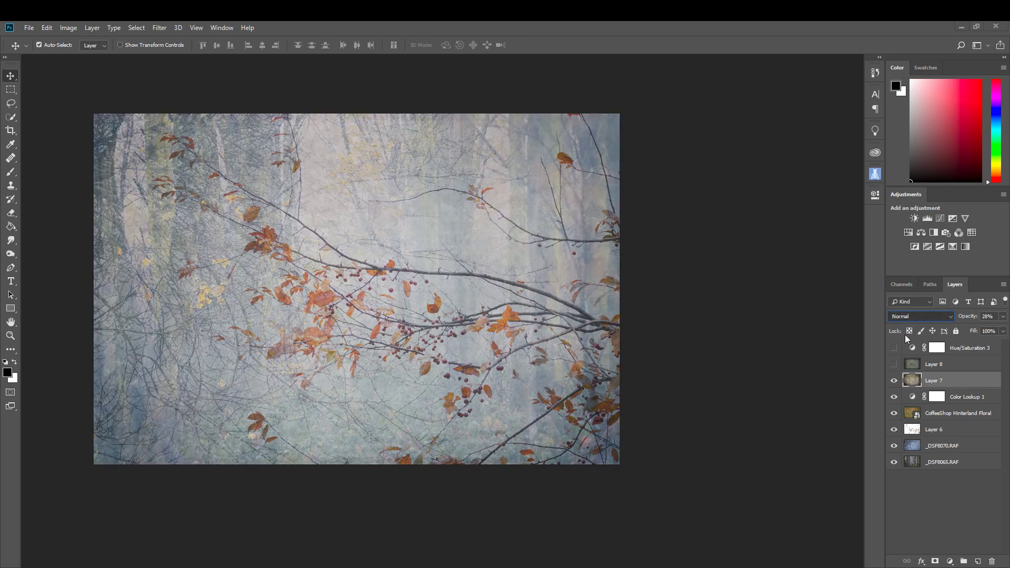
{"action": "key", "text": "ctrl+z"}
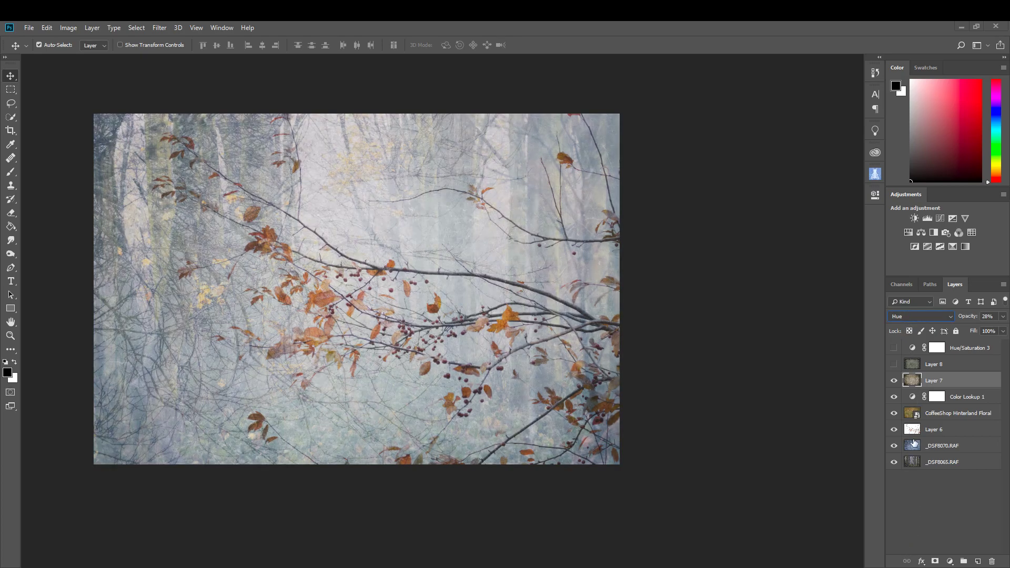
Show and select Layer 8, preview it in Normal blend mode, and restore it to Hard Light
{"action": "left_click", "coordinate": [893, 364]}
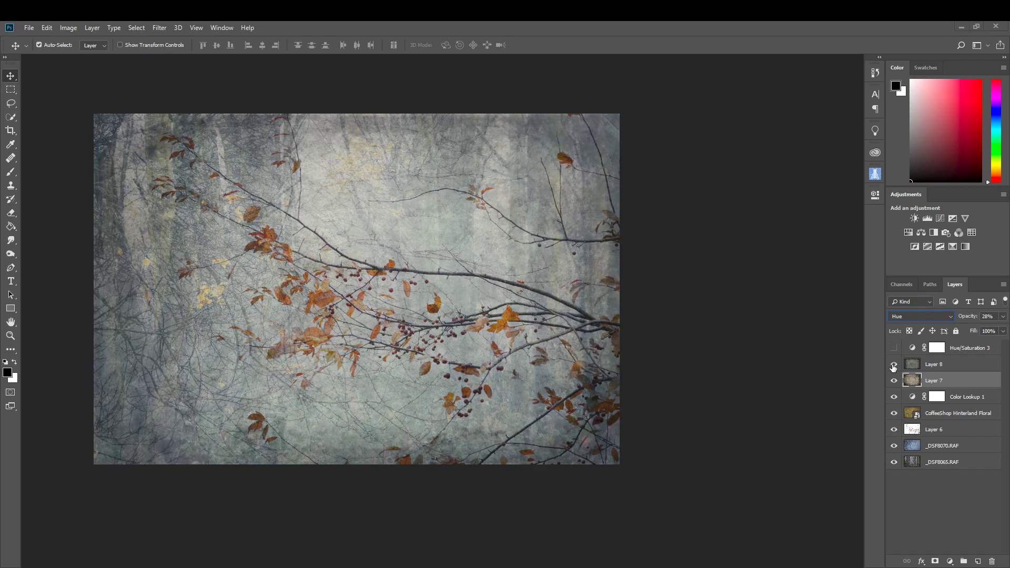
{"action": "left_click", "coordinate": [948, 363]}
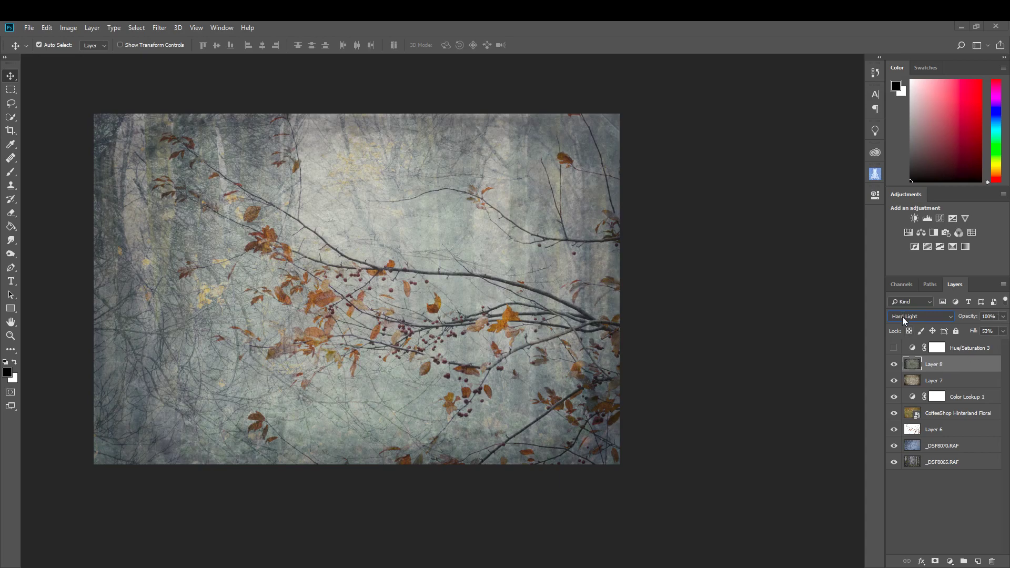
{"action": "key", "text": "shift+alt+n"}
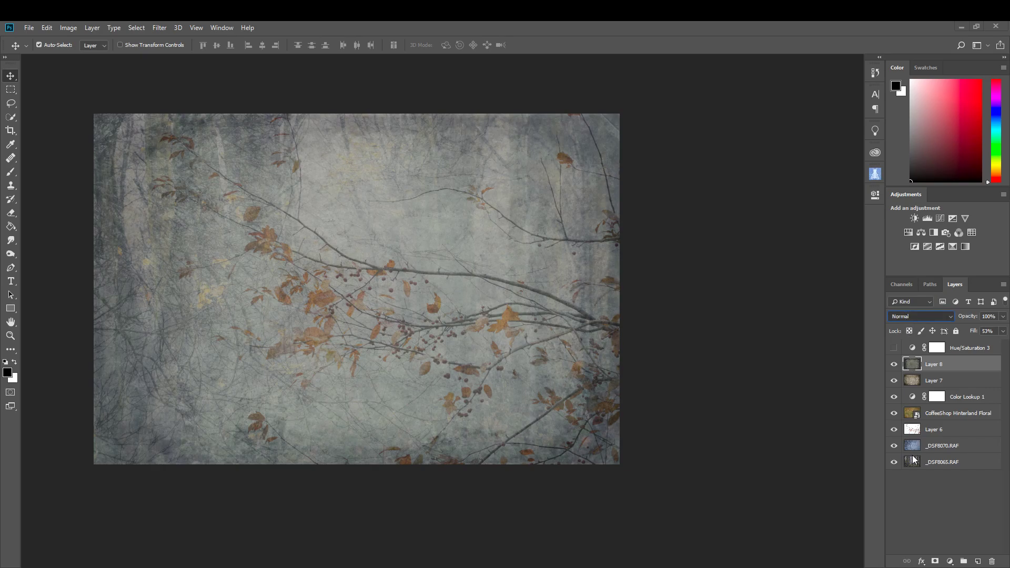
{"action": "key", "text": "shift+alt+h"}
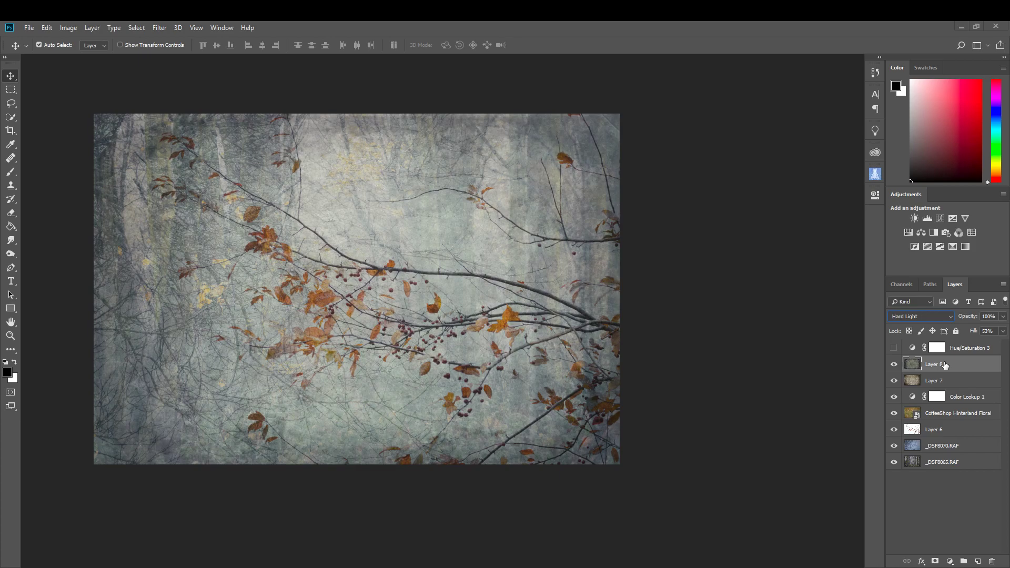
Show and select the Hue/Saturation 3 adjustment layer, toggling its visibility to compare its colour effect and leaving it on
{"action": "left_click", "coordinate": [894, 348]}
{"action": "left_click", "coordinate": [977, 349]}
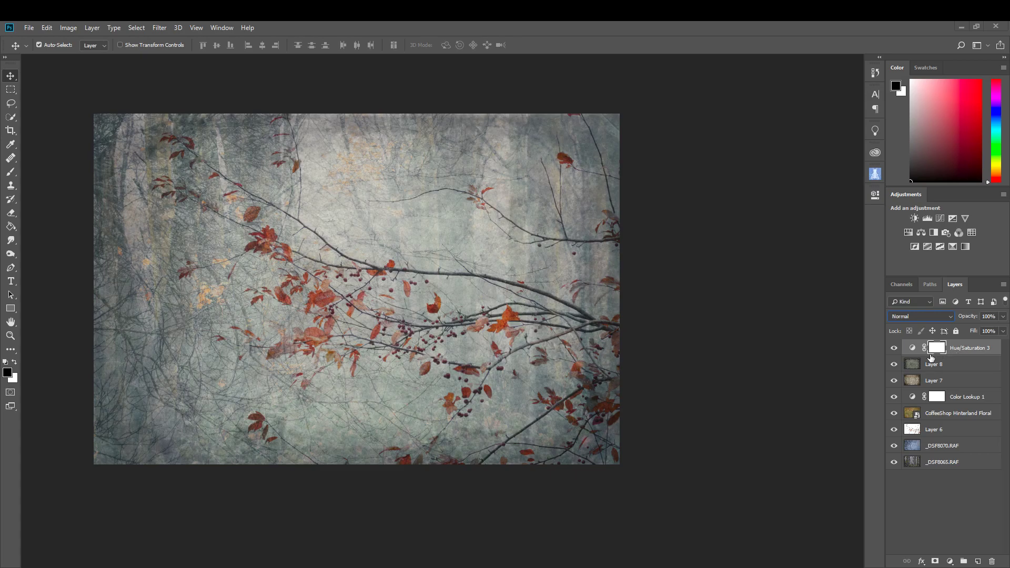
{"action": "left_click", "coordinate": [893, 348]}
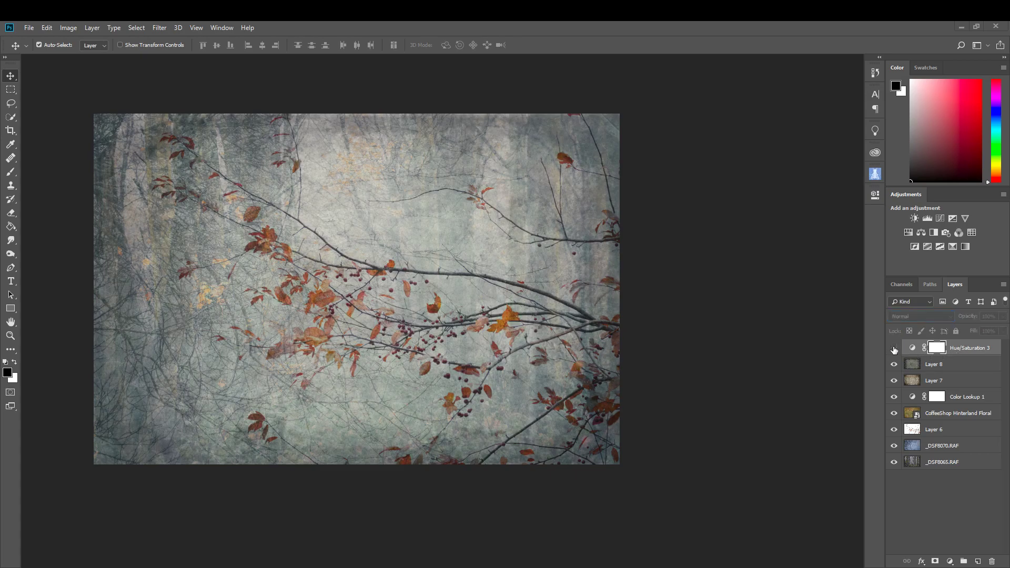
{"action": "left_click", "coordinate": [893, 348]}
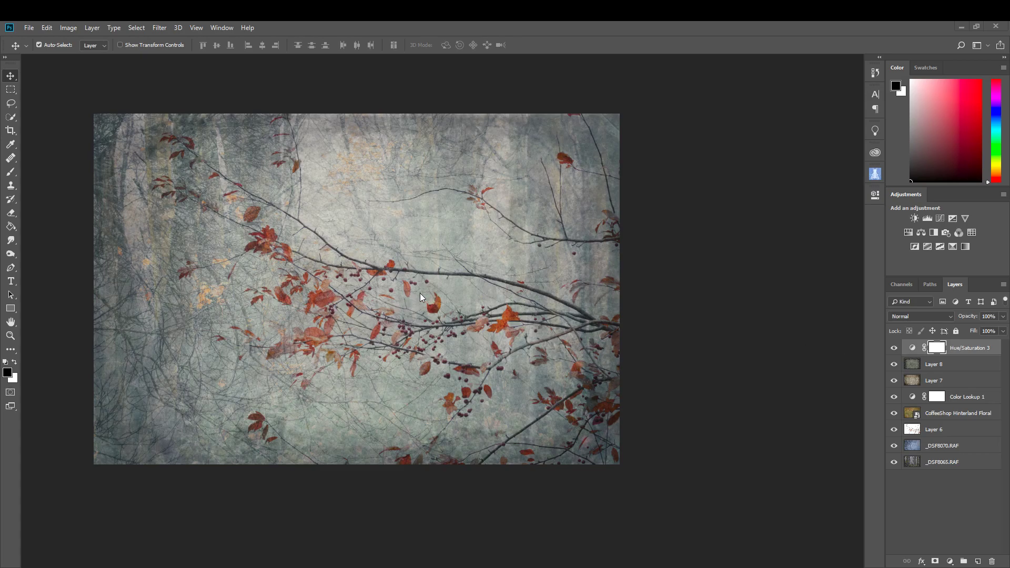
{"action": "left_click", "coordinate": [894, 349]}
{"action": "left_click", "coordinate": [893, 350]}
{"action": "left_click", "coordinate": [951, 349]}
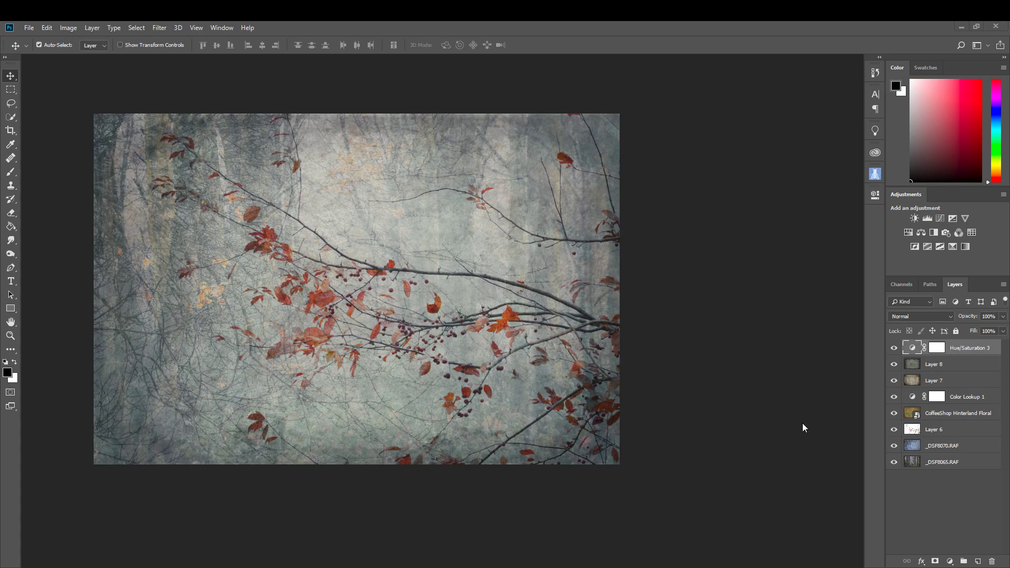